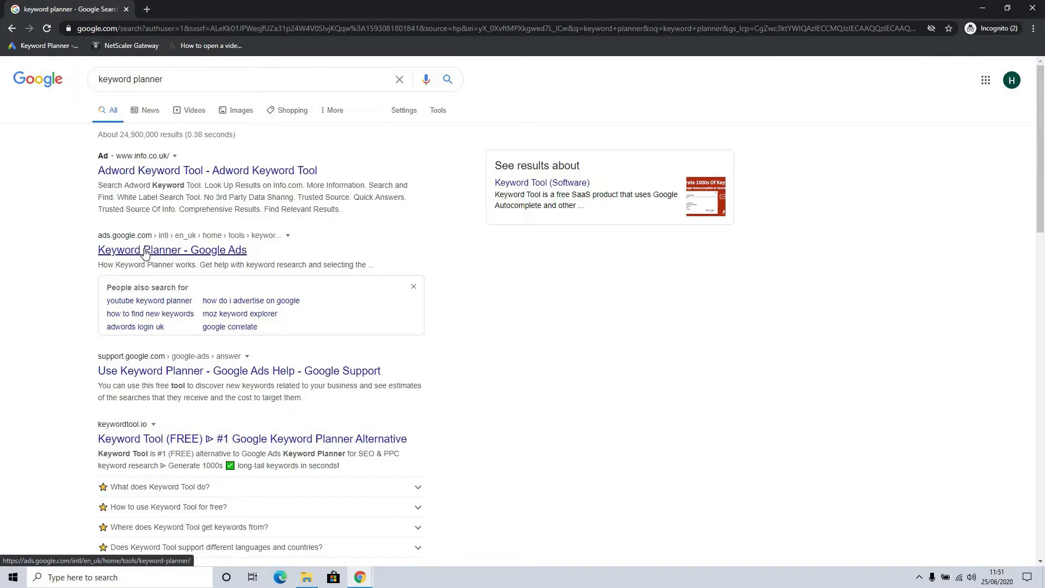
Open the Google Ads Keyword Planner page from the search results and go to Keyword Planner.
click(144, 251)
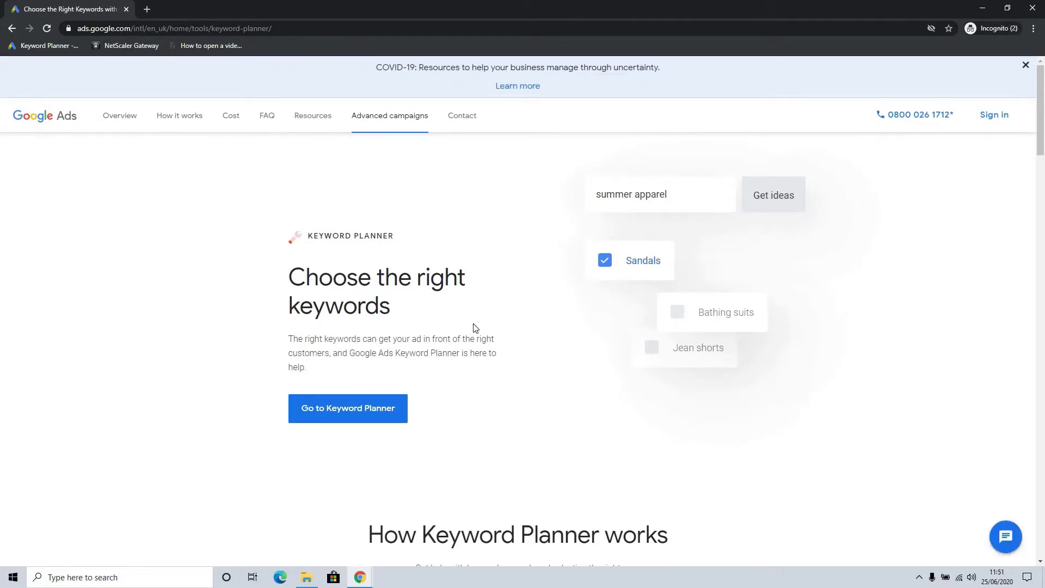
click(339, 417)
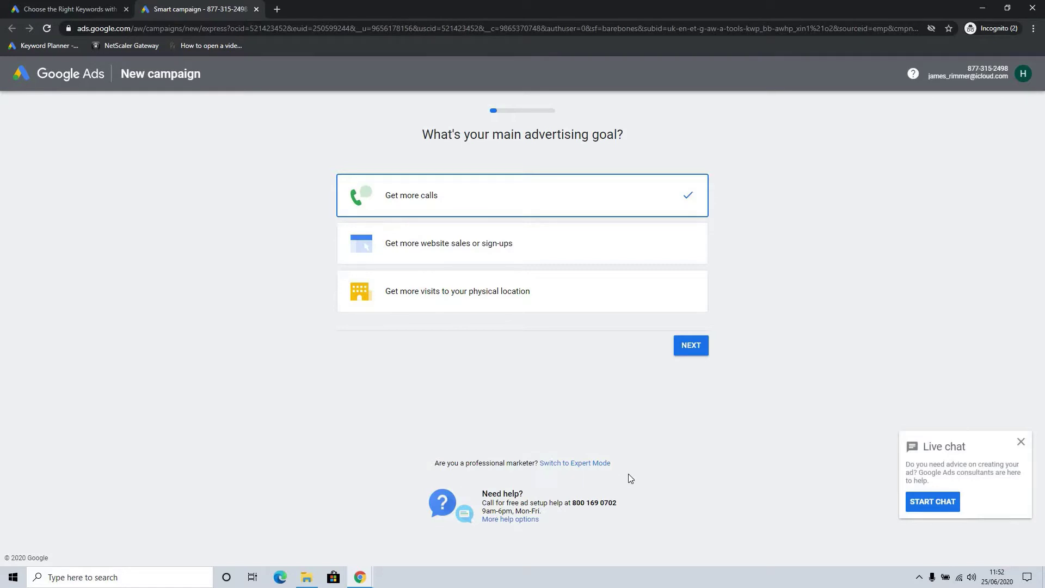
Create an Expert Mode account without a campaign, submitting United Kingdom, United Kingdom Time and British Pound, and open its campaign overview.
click(585, 465)
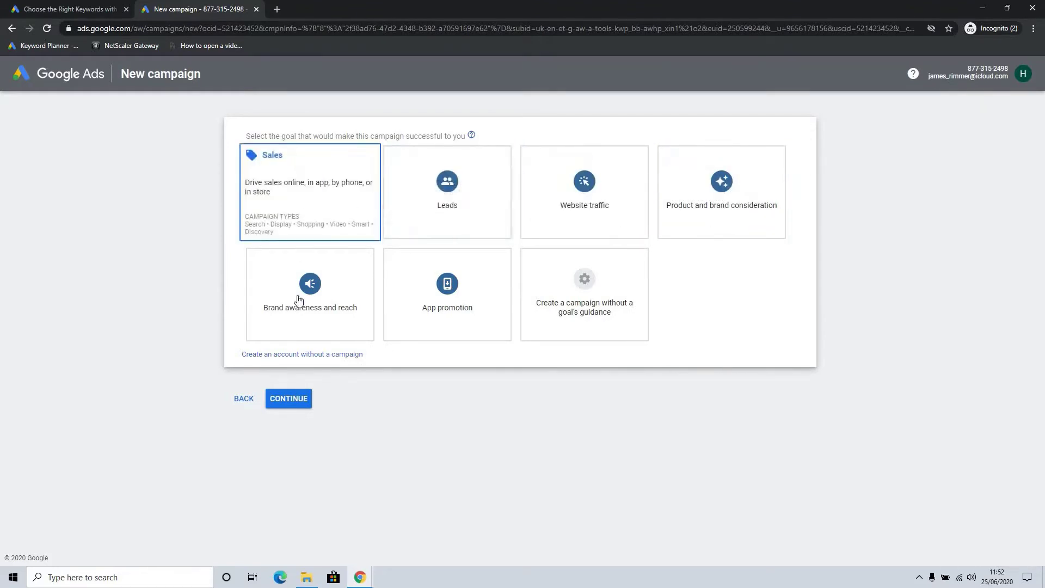
click(323, 355)
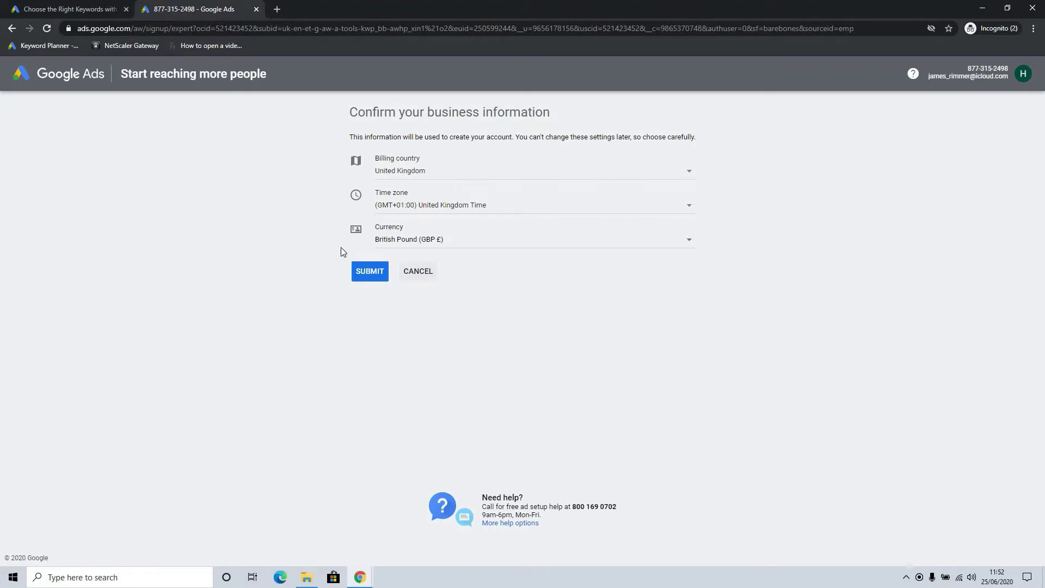
click(370, 275)
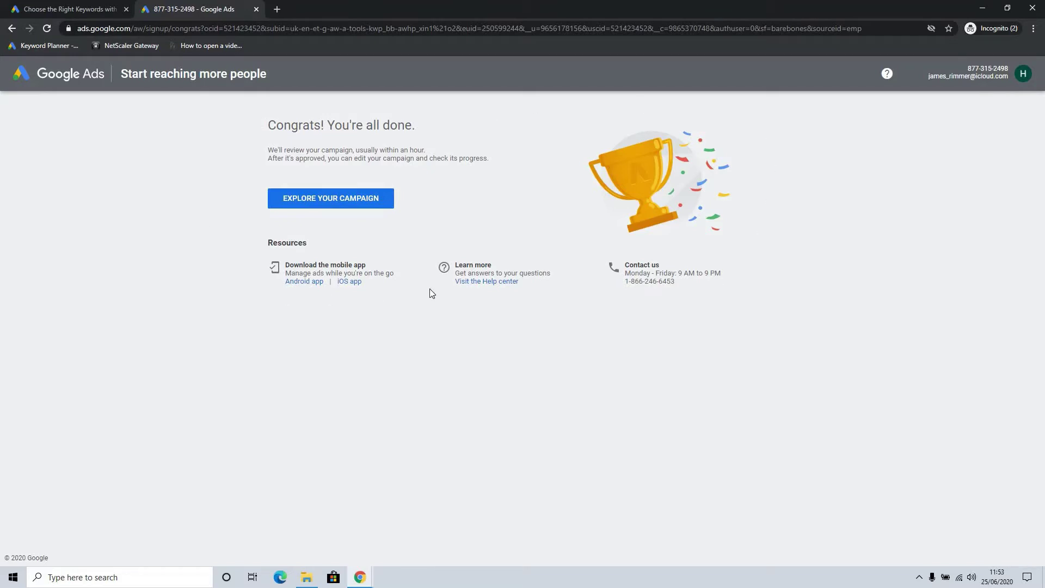
click(351, 201)
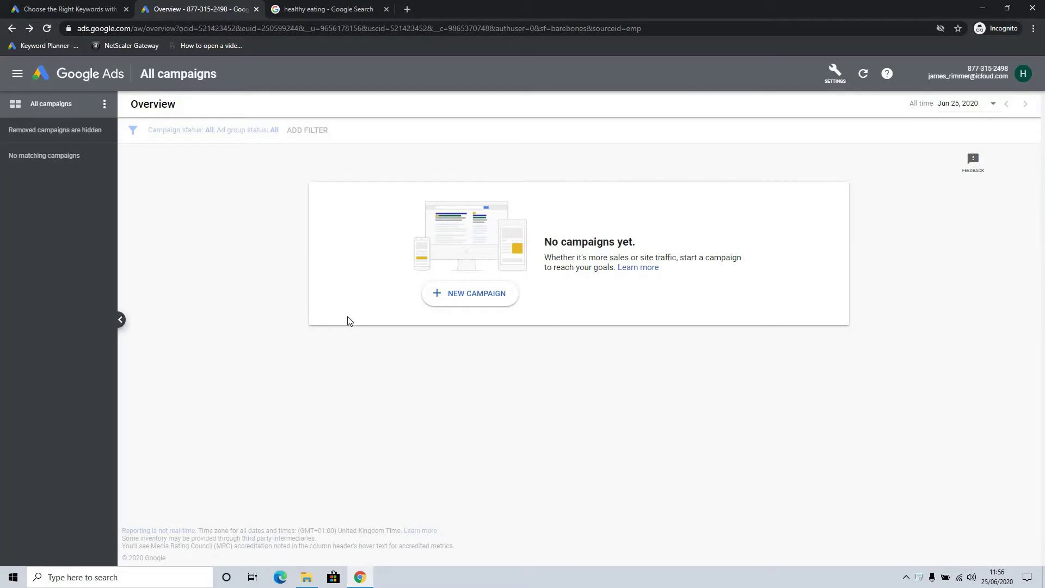
Leave the campaign overview's Smart mode by switching the account to Expert mode.
click(480, 295)
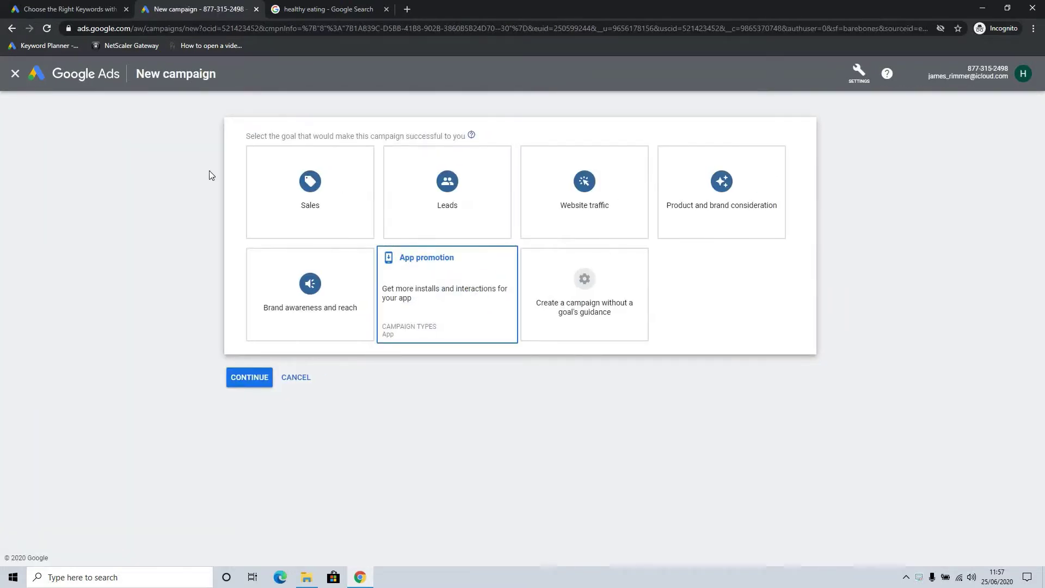
click(8, 35)
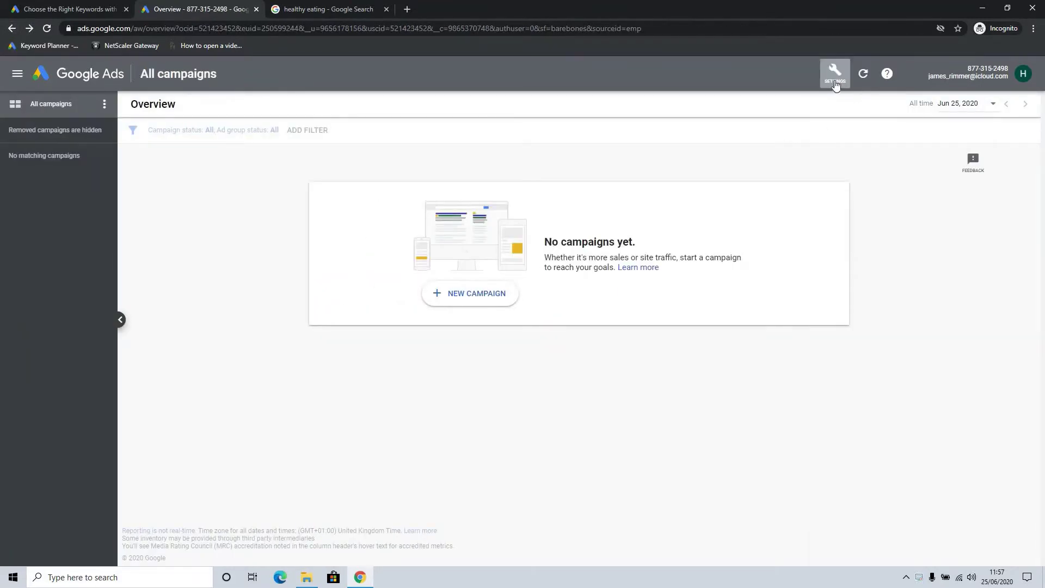
click(836, 85)
click(963, 177)
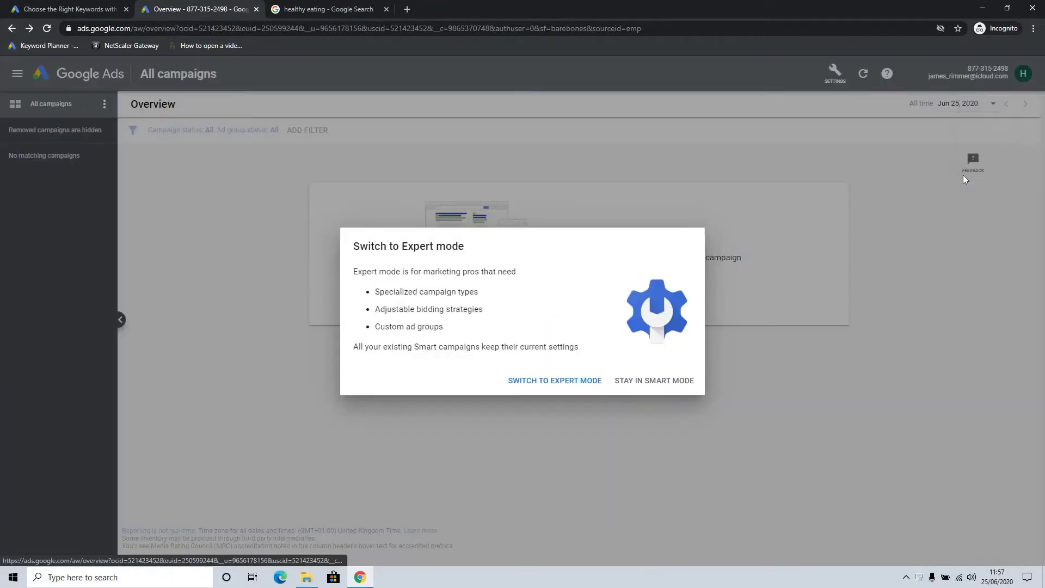
click(551, 383)
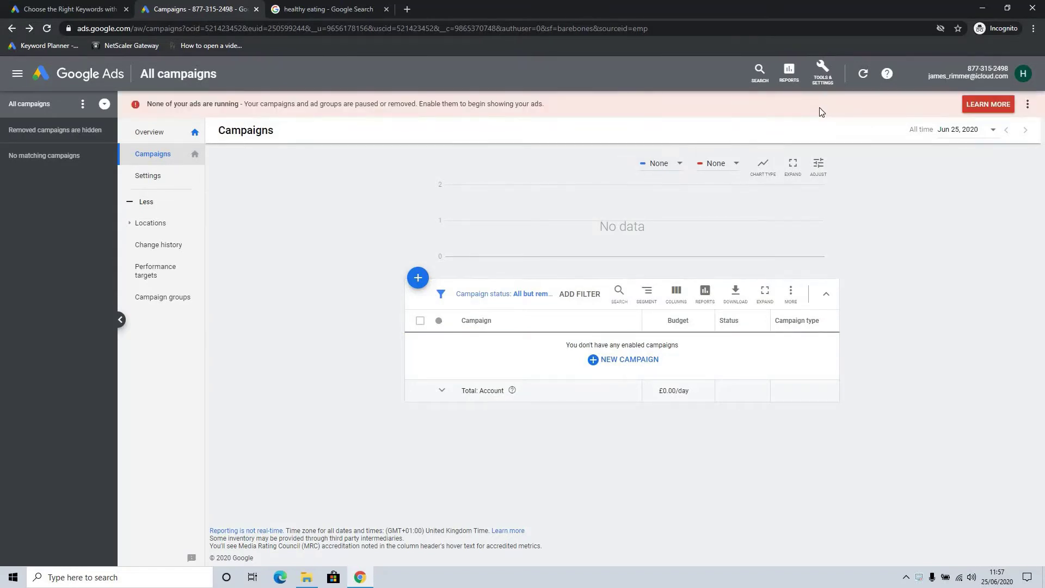
Open Keyword Planner for the account and exit its Refine your Keywords guide.
click(825, 77)
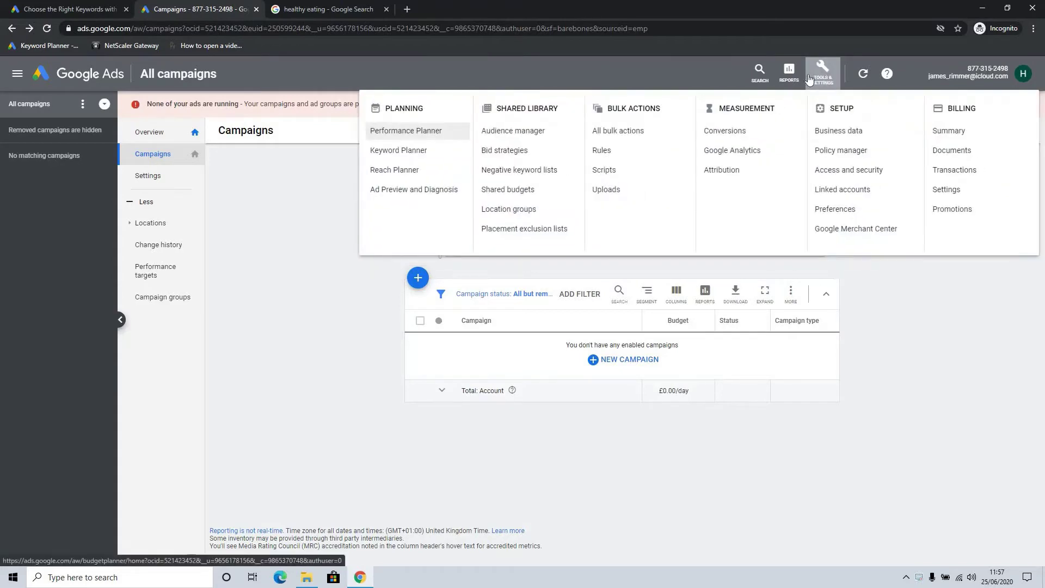
click(406, 152)
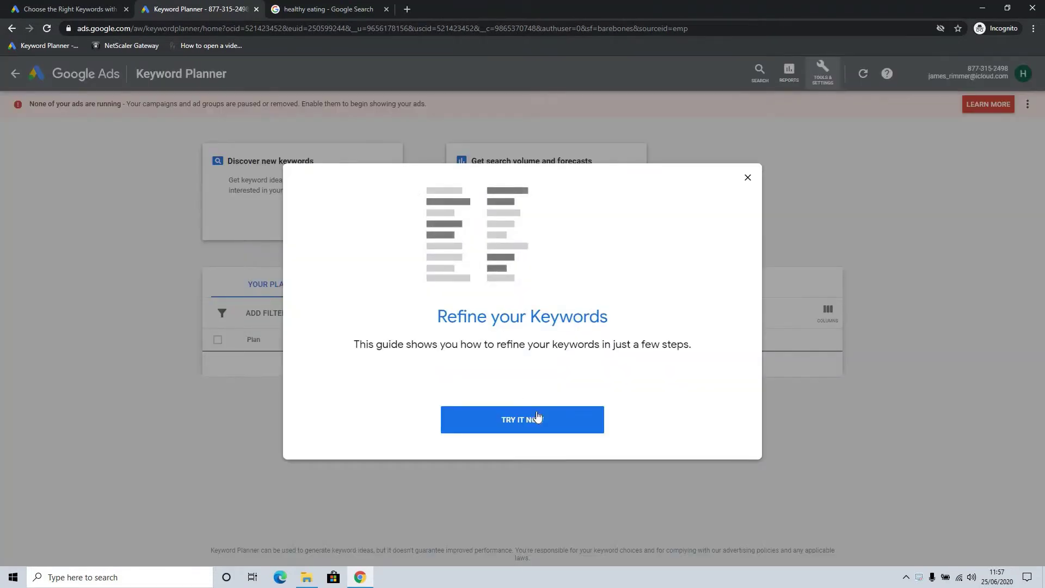
click(531, 428)
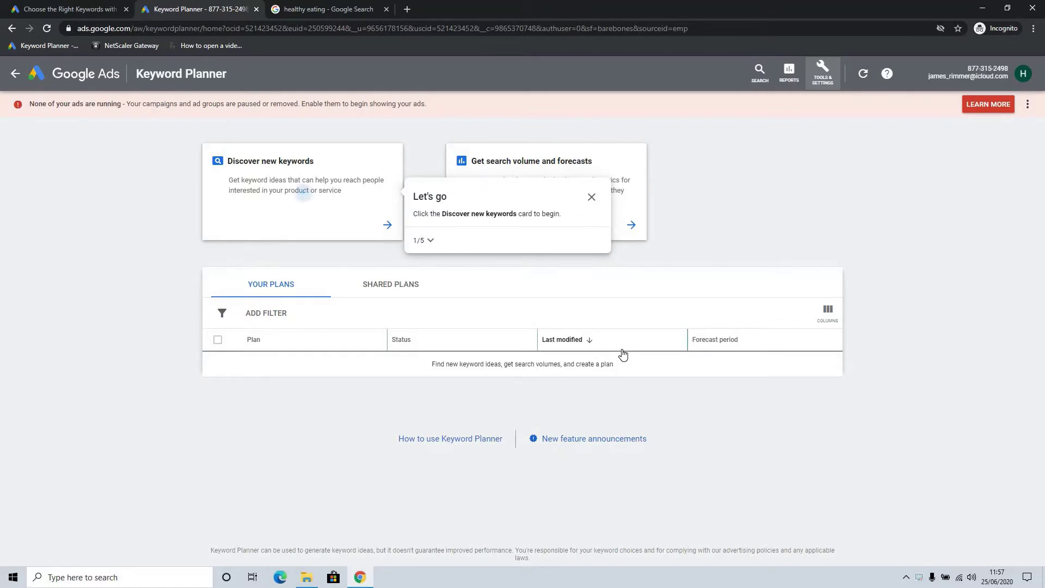
click(592, 197)
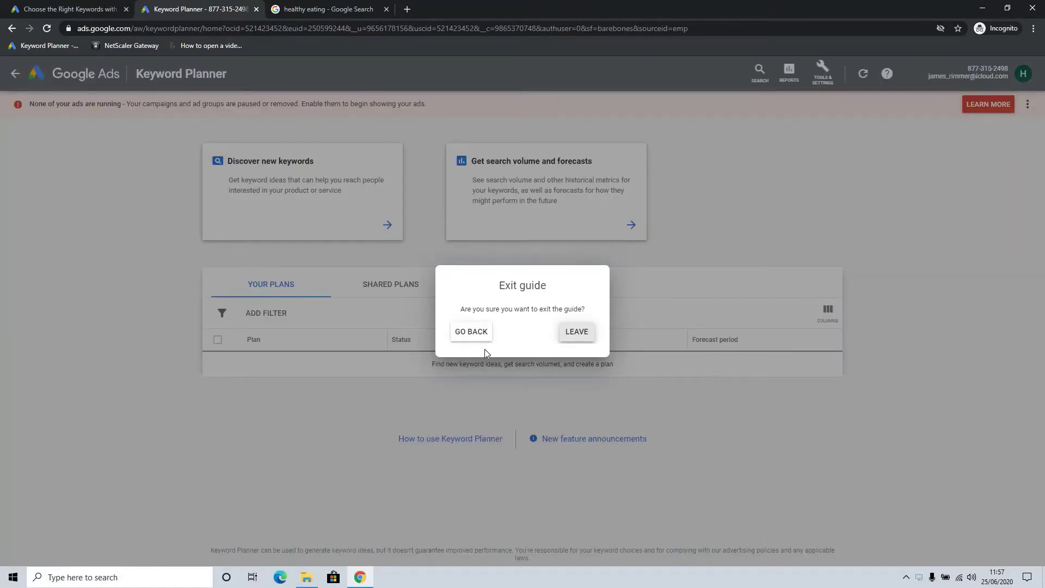
click(583, 333)
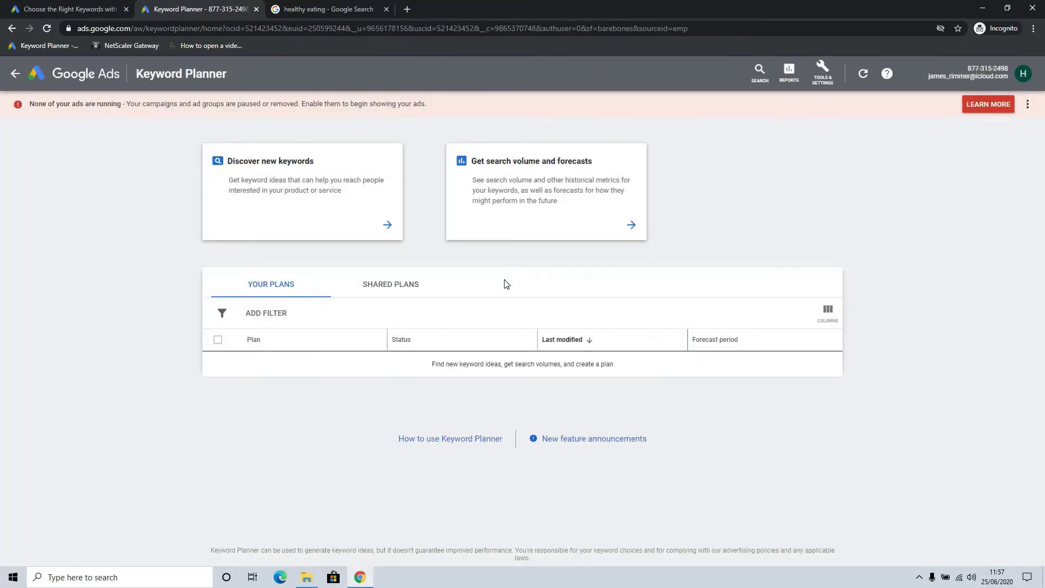
Start discovering new keywords and replace the "shoes" keyword with "healthy eating".
click(275, 182)
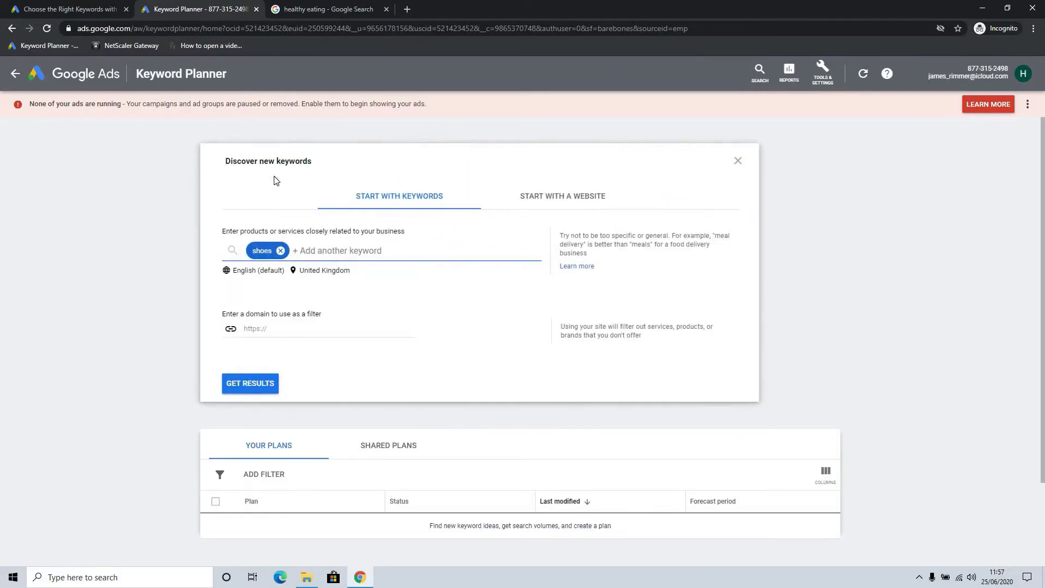
click(281, 251)
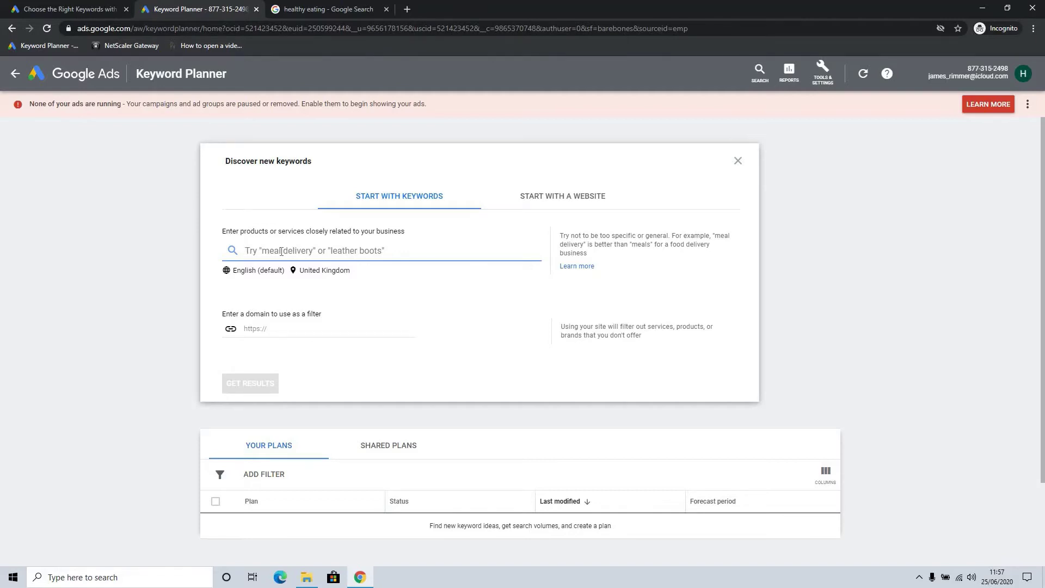
text(healthy eating)
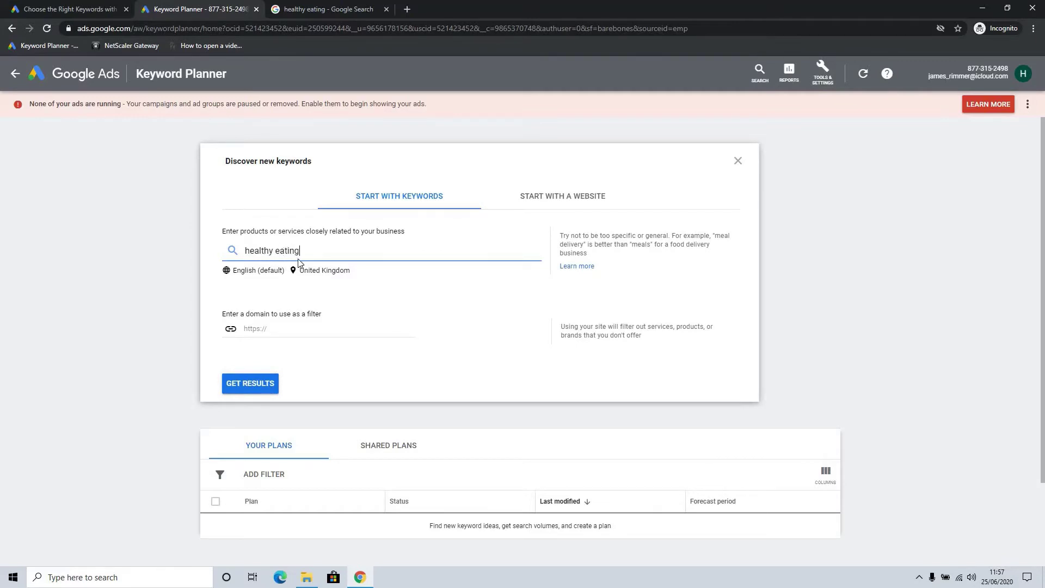
Remove the United Kingdom from the targeted locations to cover all locations, and get the keyword results.
click(331, 272)
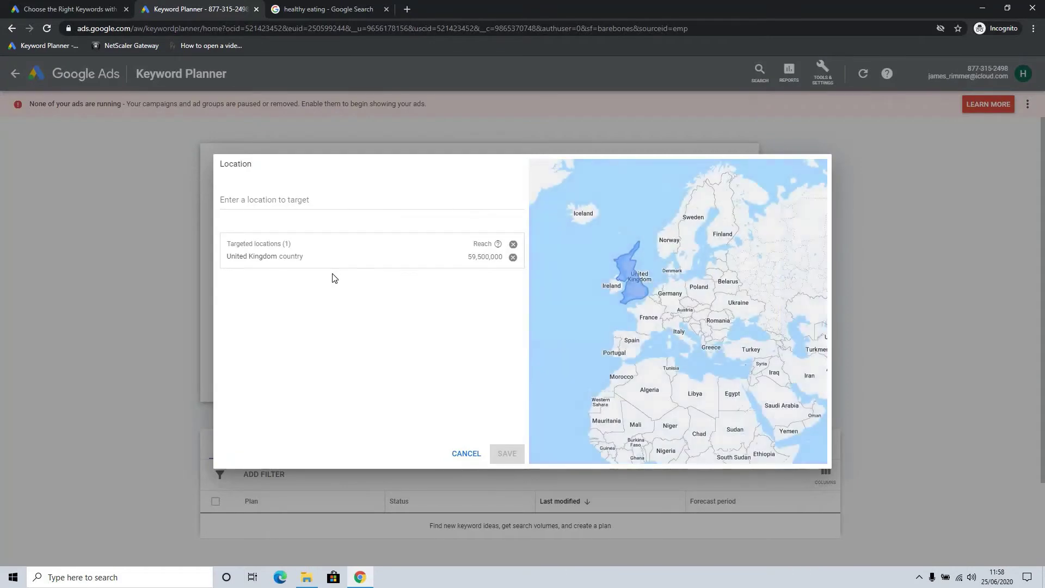
click(513, 257)
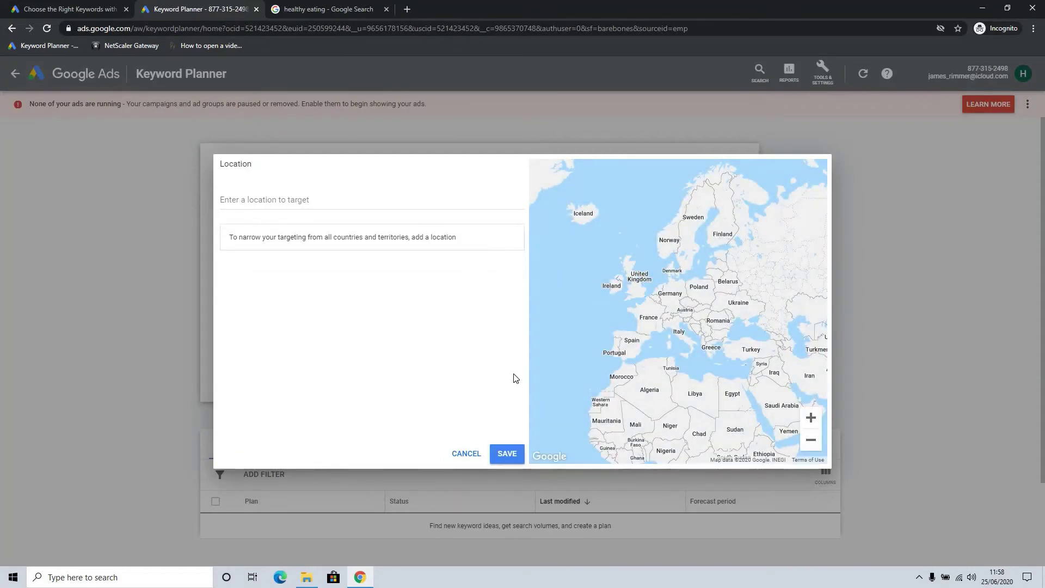
click(507, 454)
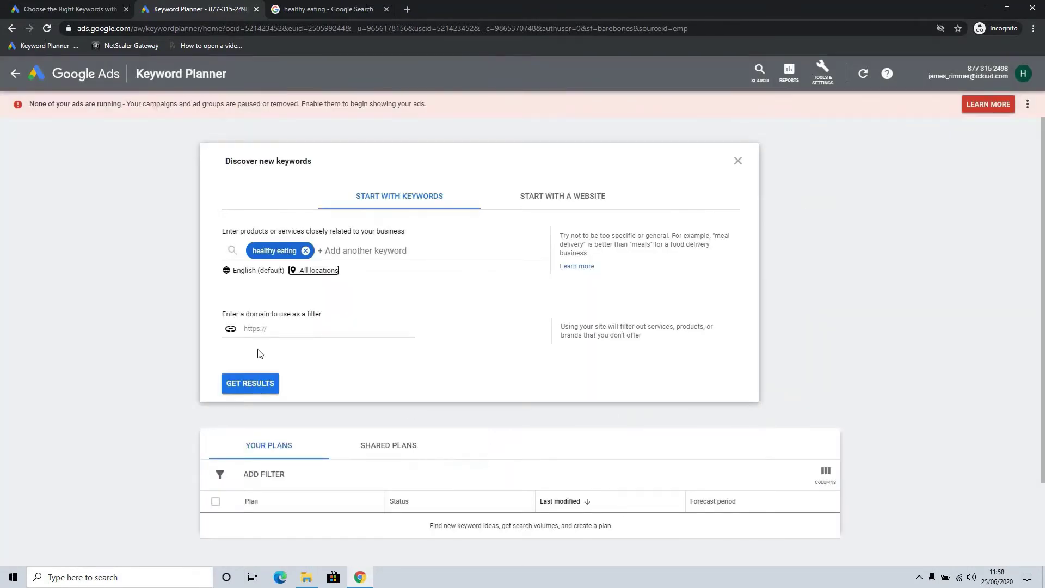
click(251, 384)
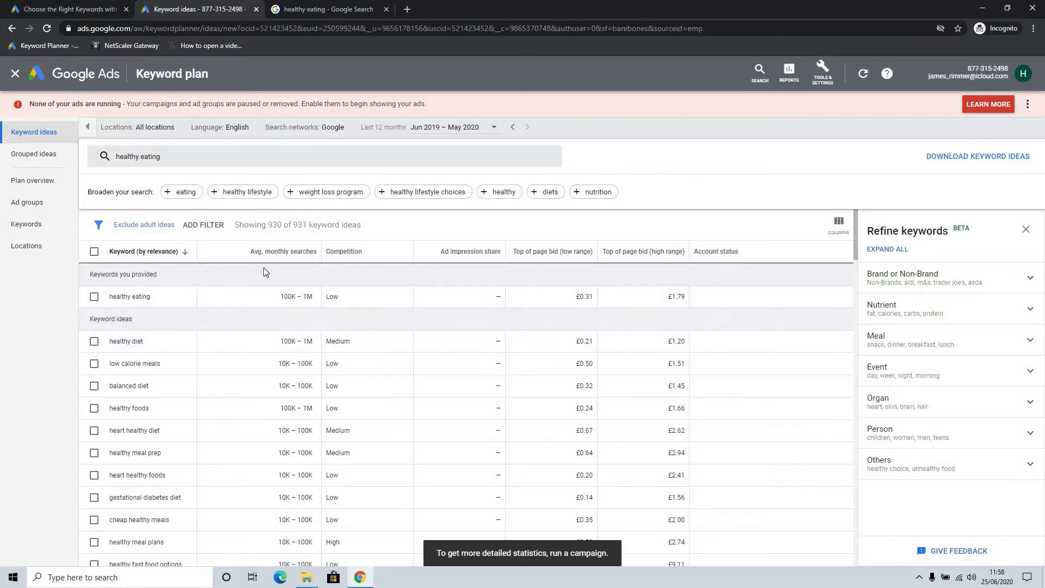
Sort the keyword ideas by average monthly searches in ascending order and widen the Keyword column to read the full phrases.
mouse_move(293, 260)
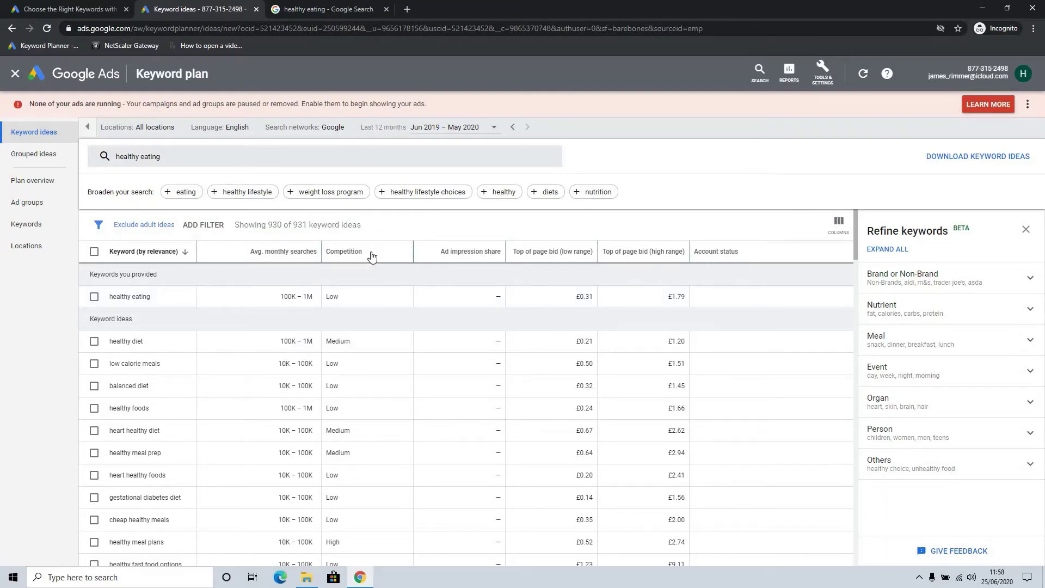
click(267, 253)
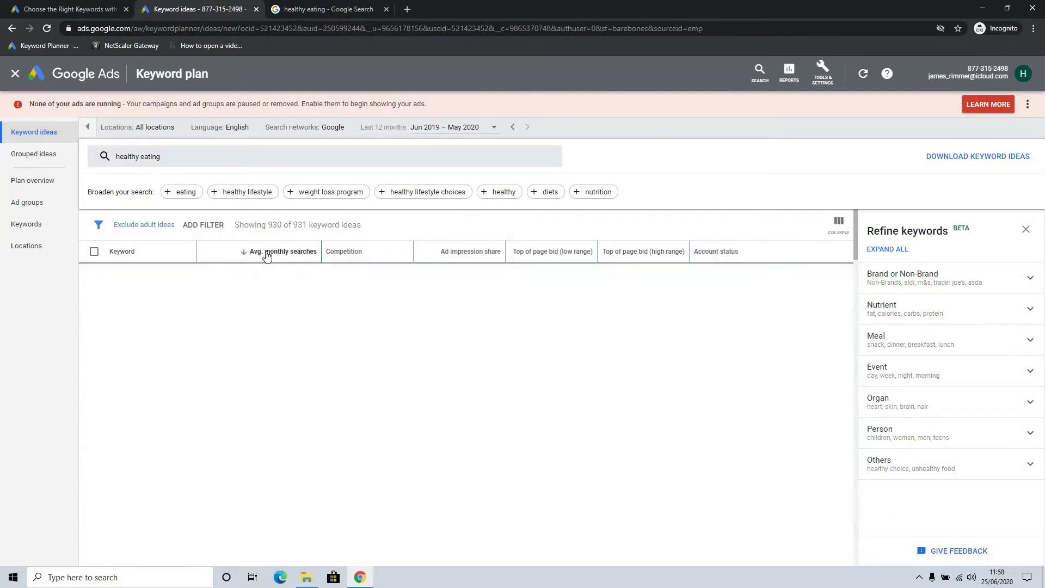
click(267, 255)
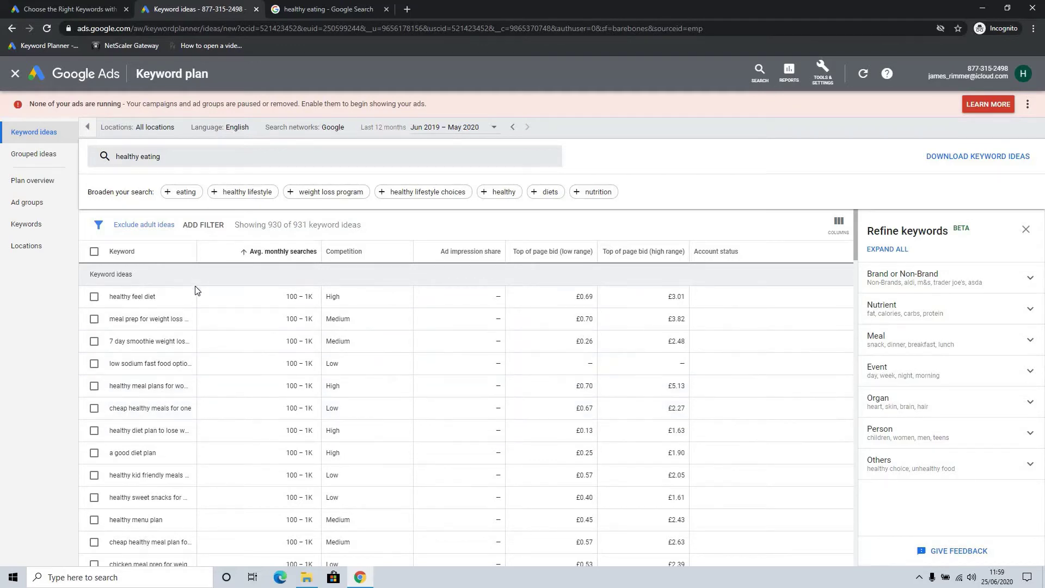
drag(197, 257, 266, 260)
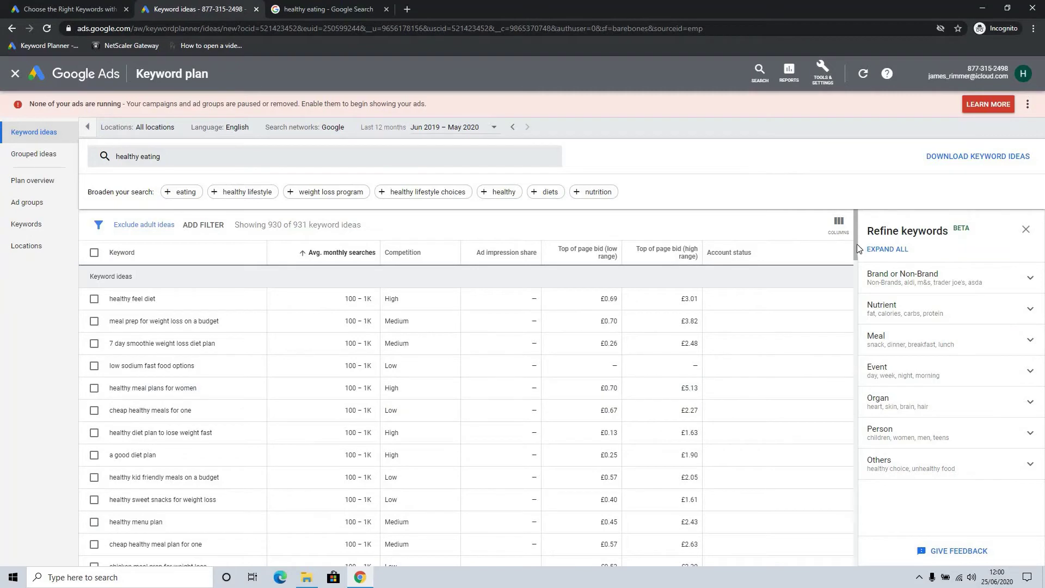
drag(857, 244, 862, 308)
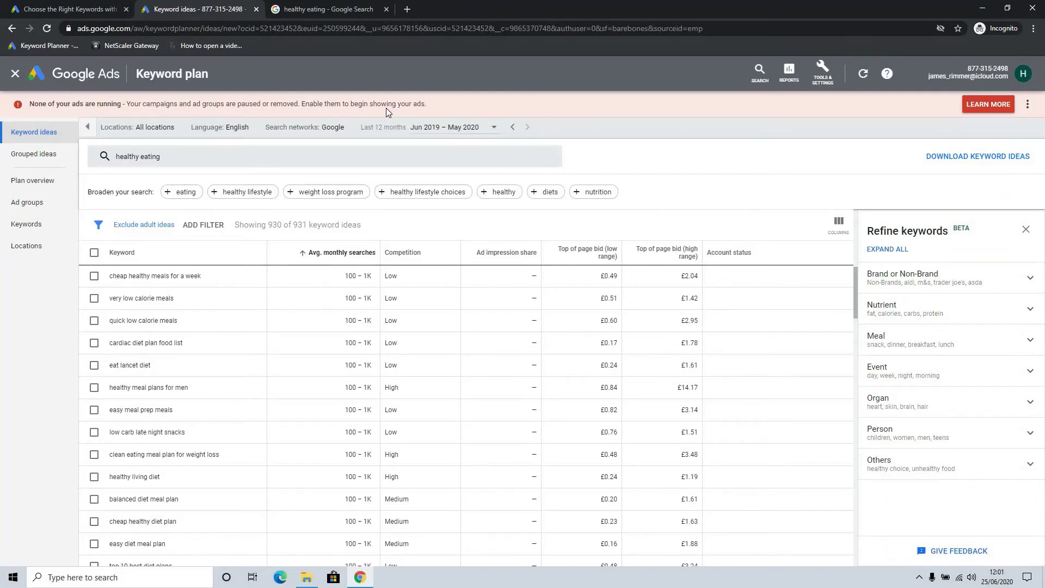
Open the British Nutrition Foundation's "A healthy, balanced diet" page from the healthy eating search results and copy its web address.
click(320, 6)
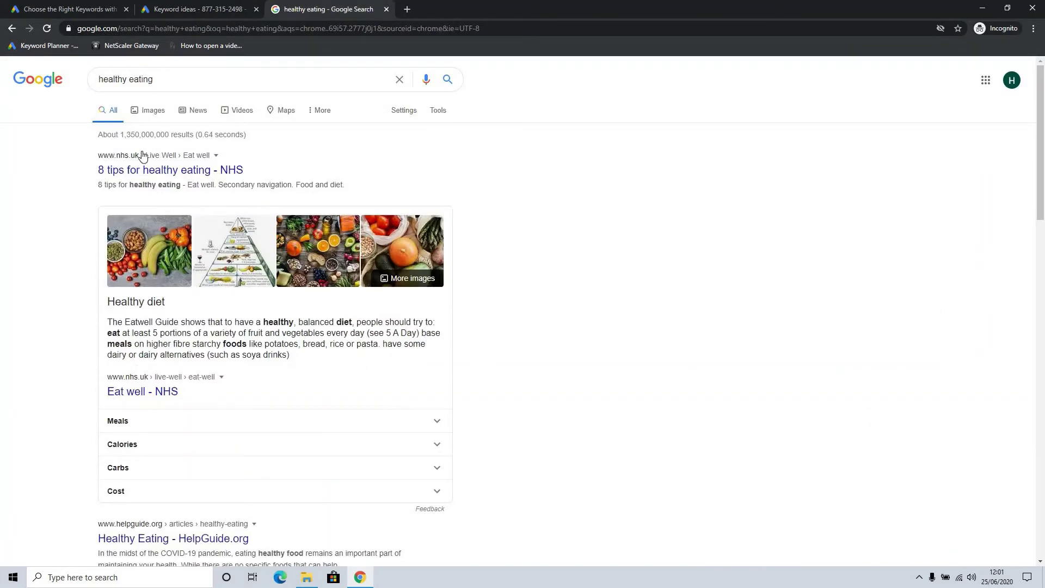
drag(1044, 158, 1044, 308)
mouse_move(1043, 309)
mouse_down()
mouse_move(1042, 444)
mouse_move(1029, 310)
mouse_up()
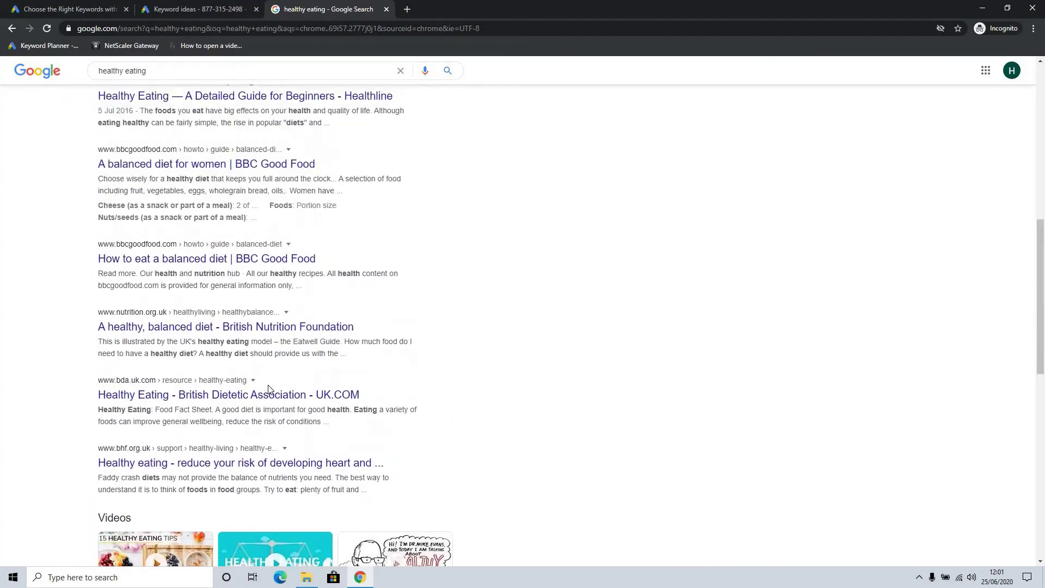
click(205, 326)
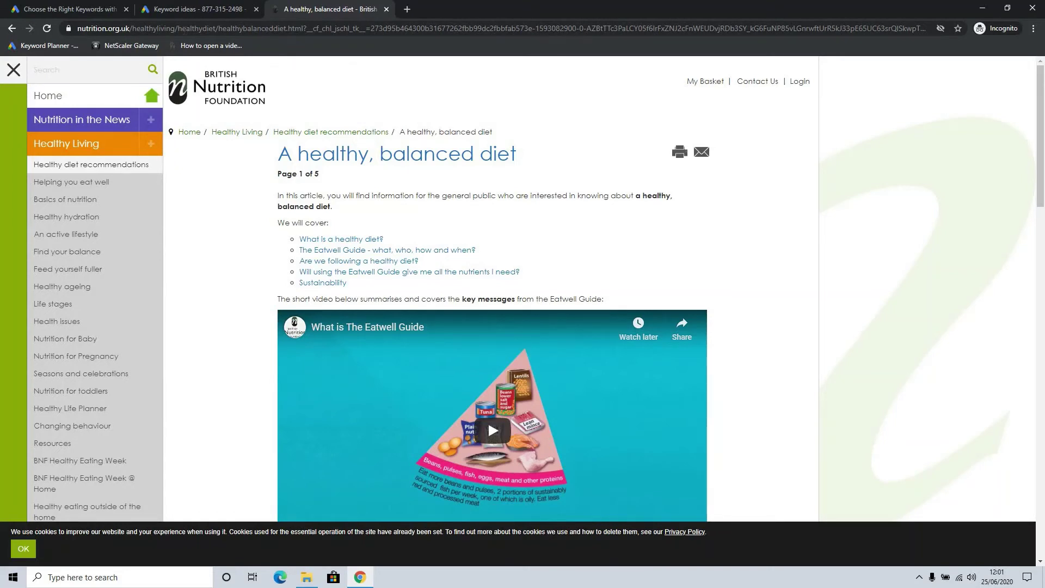
click(185, 34)
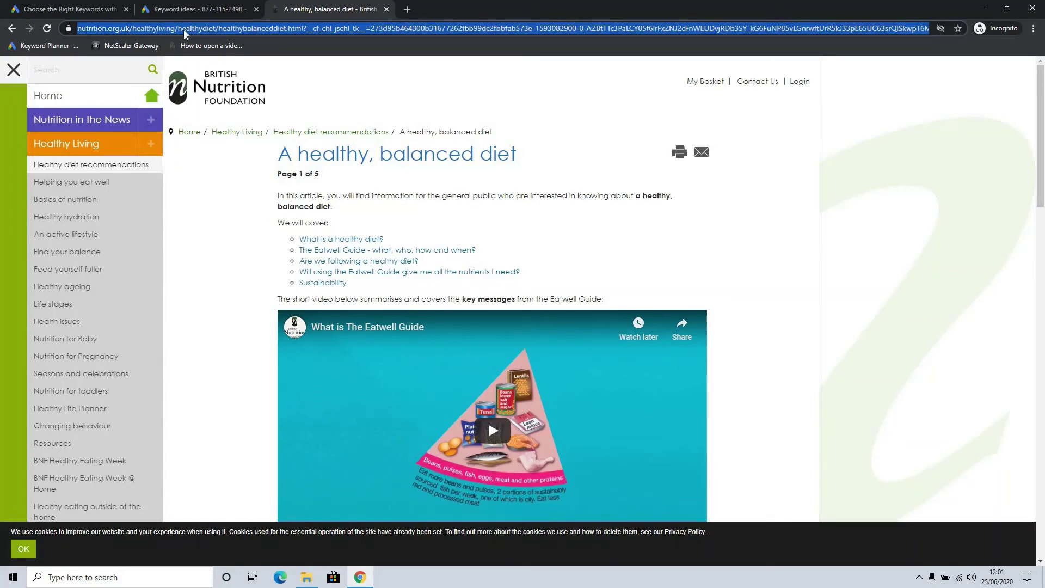
Switch back to Keyword Planner and get keyword ideas from the copied British Nutrition Foundation address, using only that page.
click(185, 8)
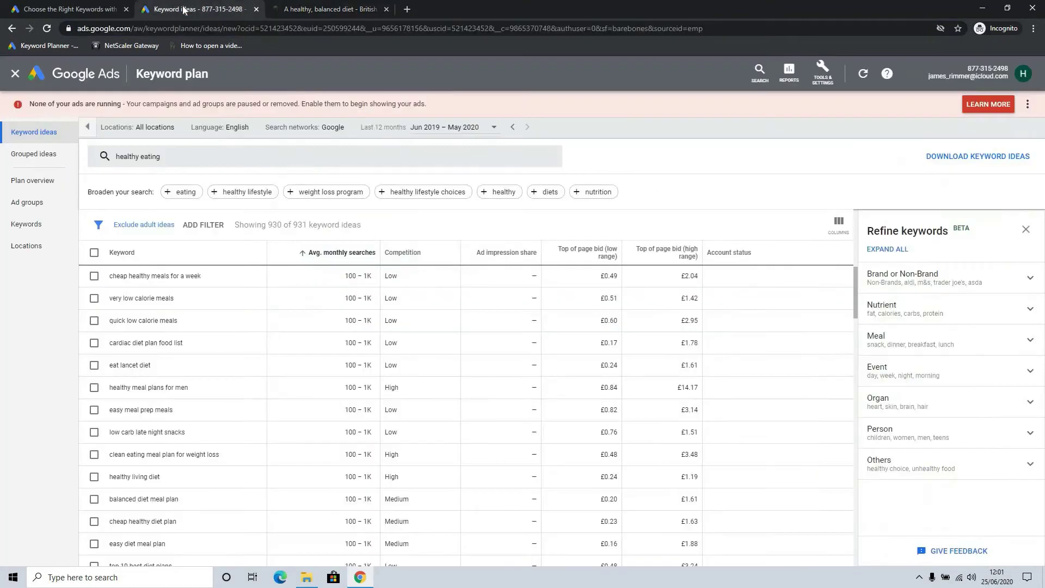
click(205, 158)
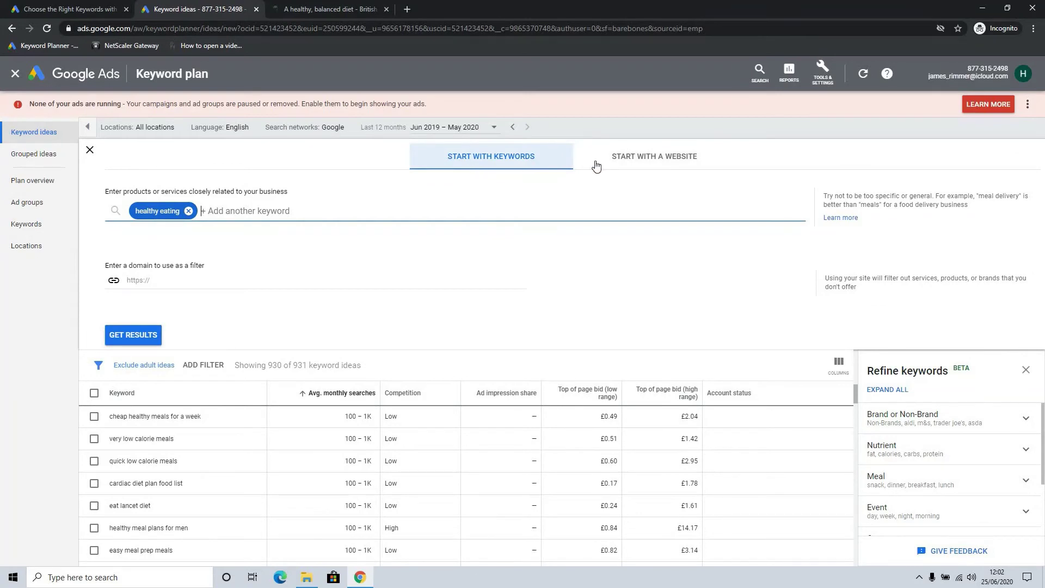
click(654, 161)
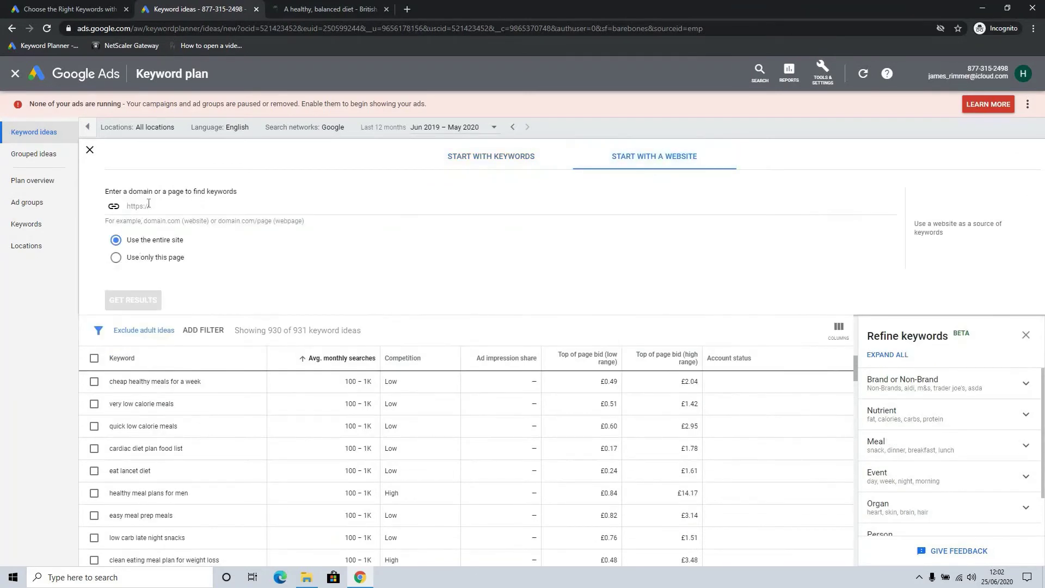
click(152, 205)
key(ctrl+v)
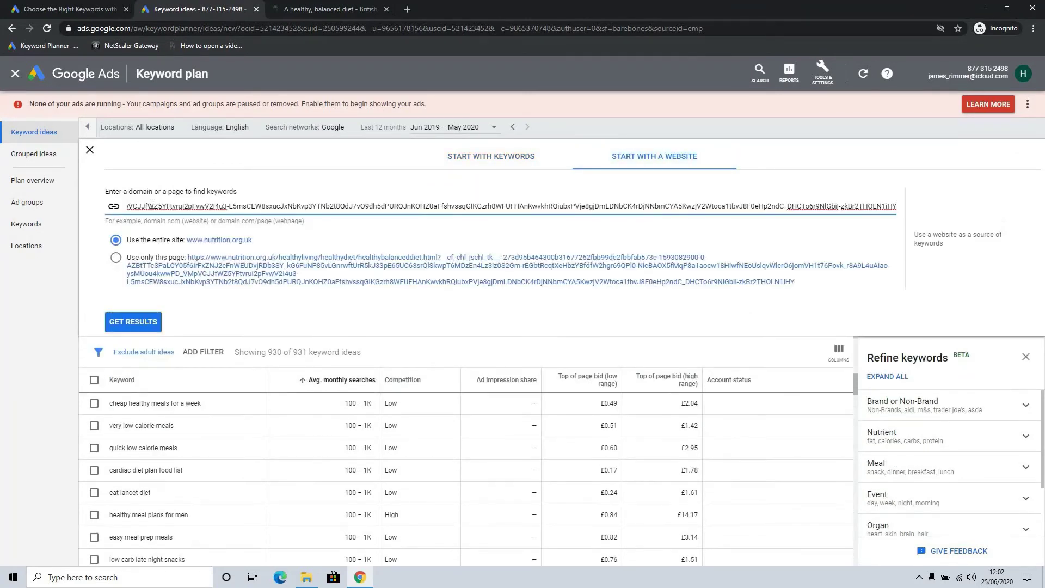
click(115, 261)
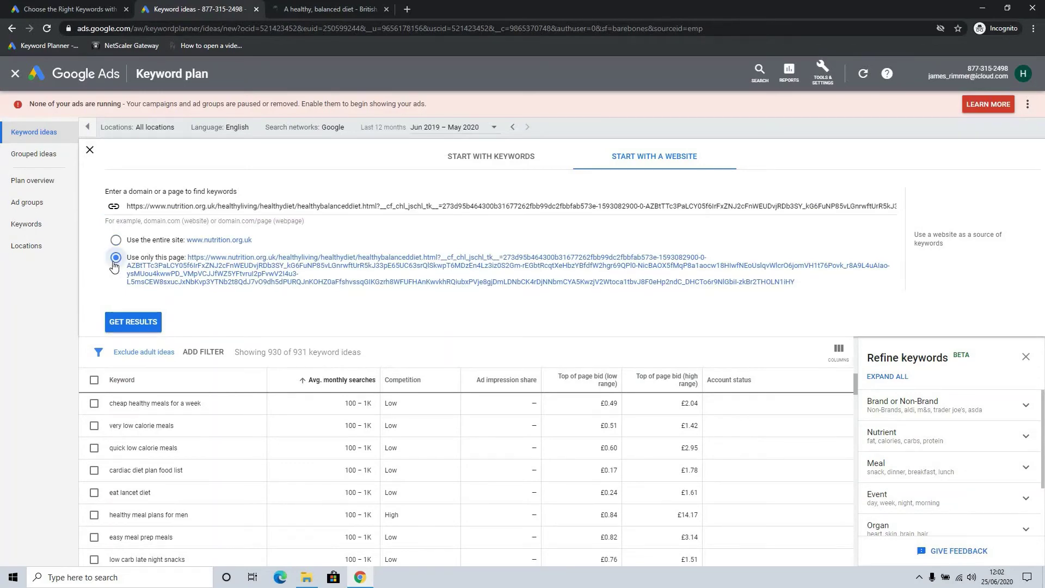
click(144, 323)
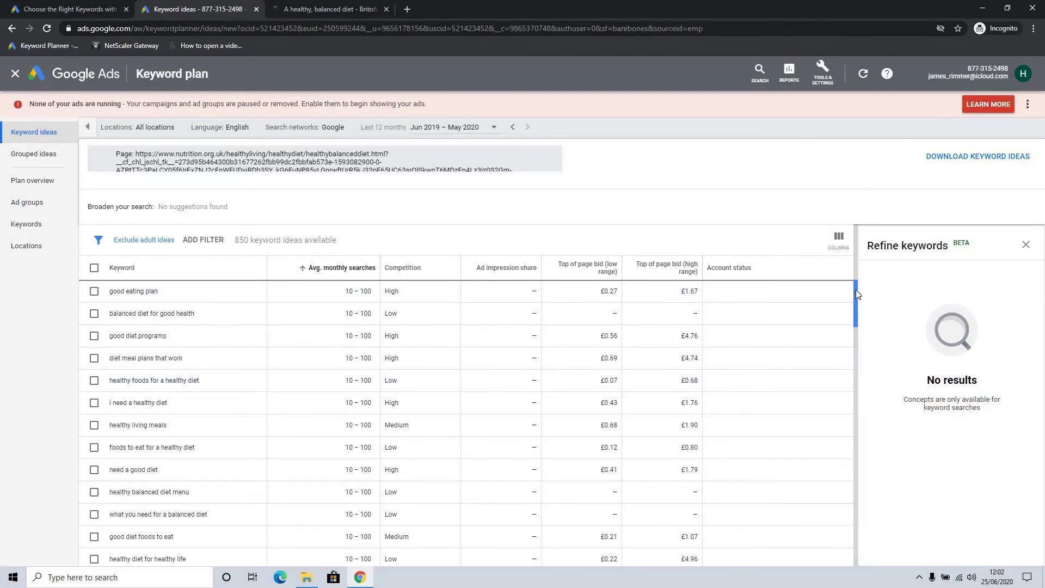
Look through the page's keyword ideas, up to results 301 - 400, comparing monthly searches and competition.
drag(856, 290, 844, 249)
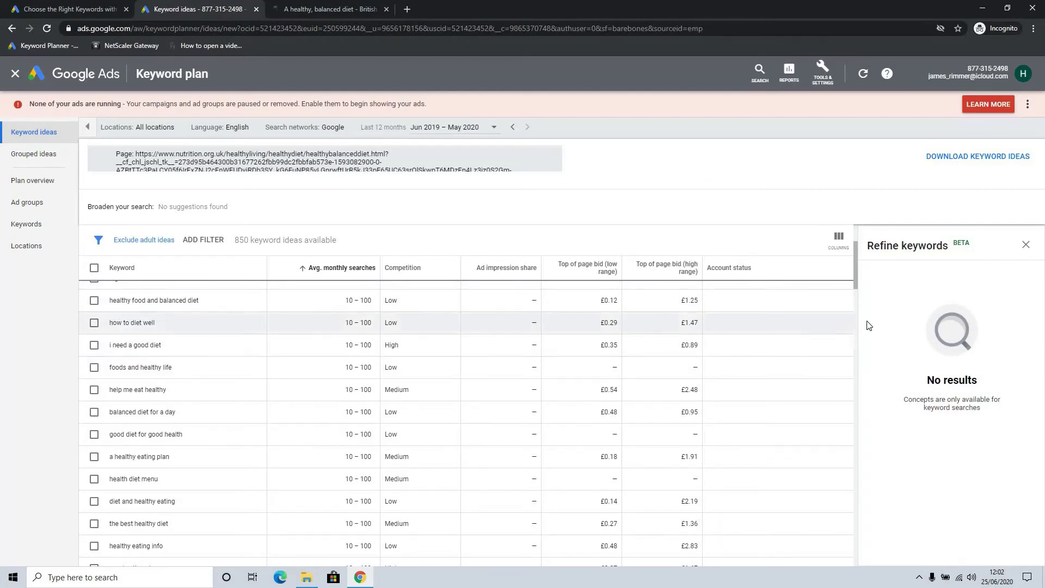
drag(855, 271, 870, 539)
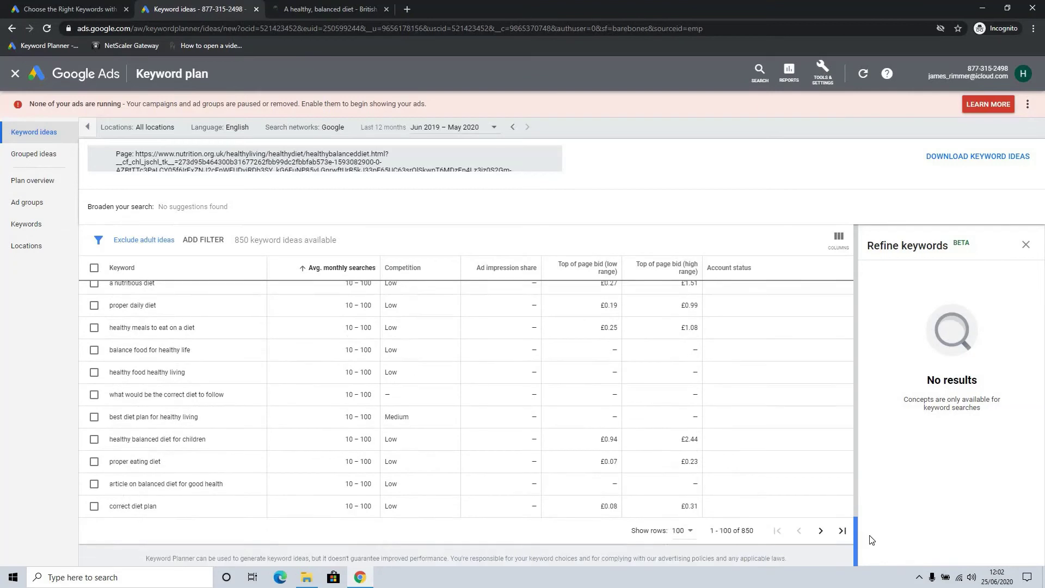
click(821, 532)
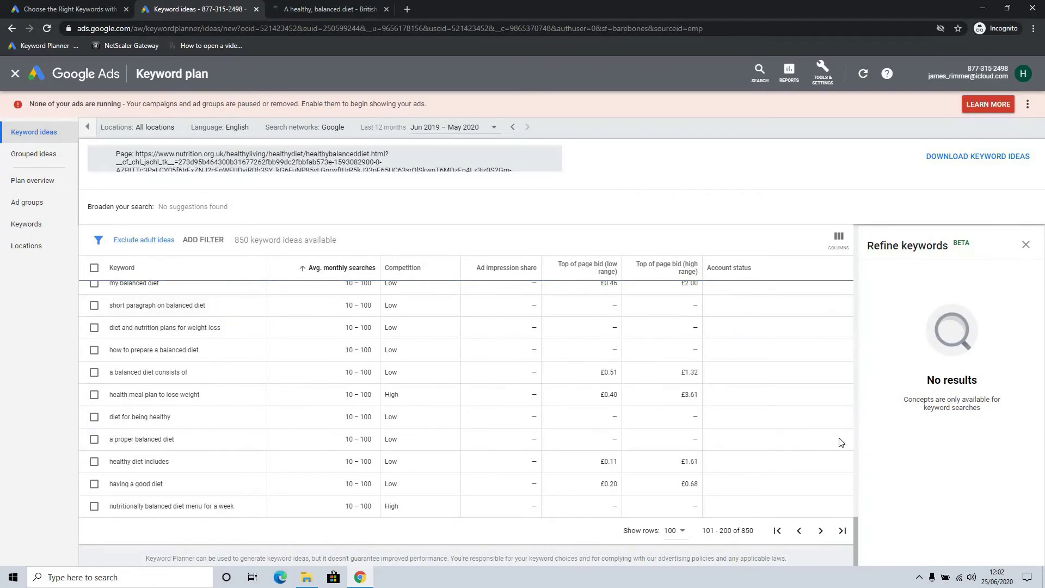
click(821, 532)
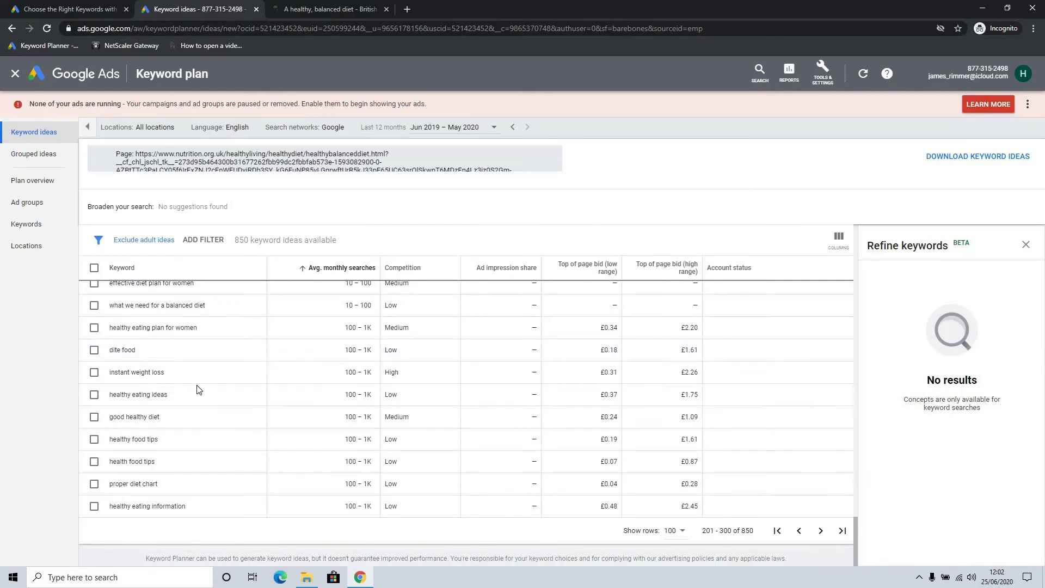
click(328, 7)
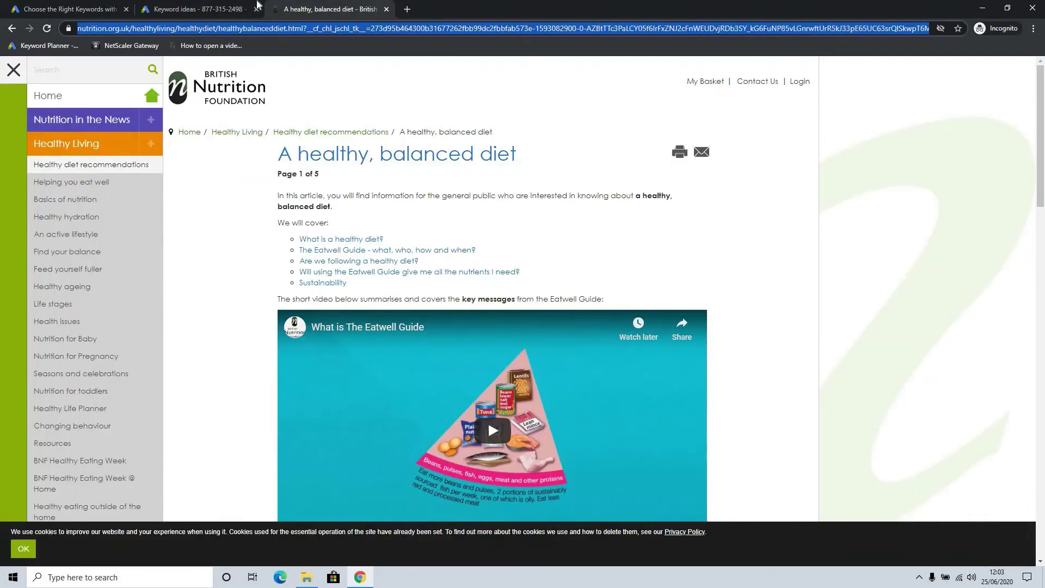
click(186, 7)
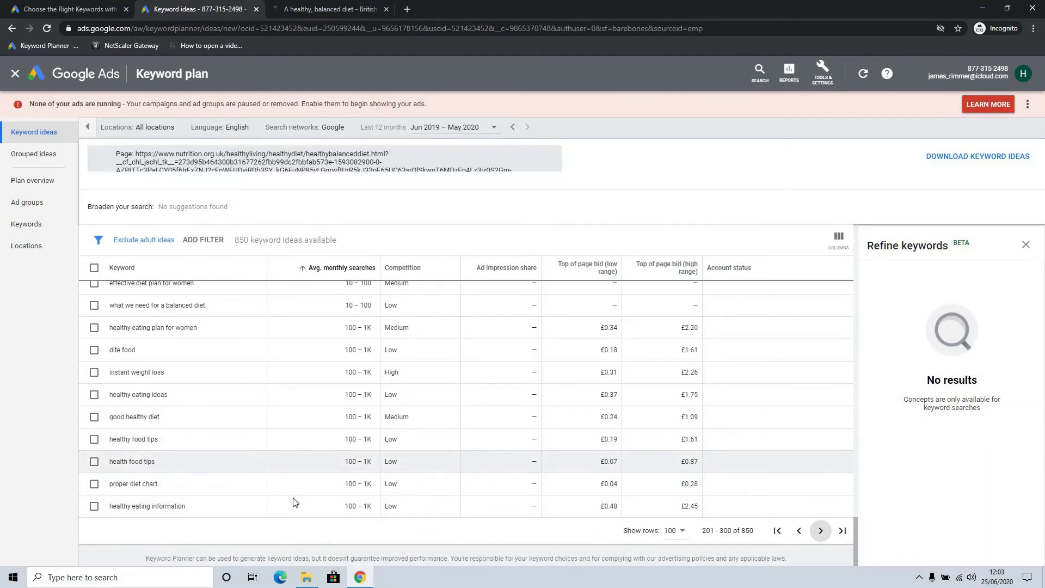
click(822, 532)
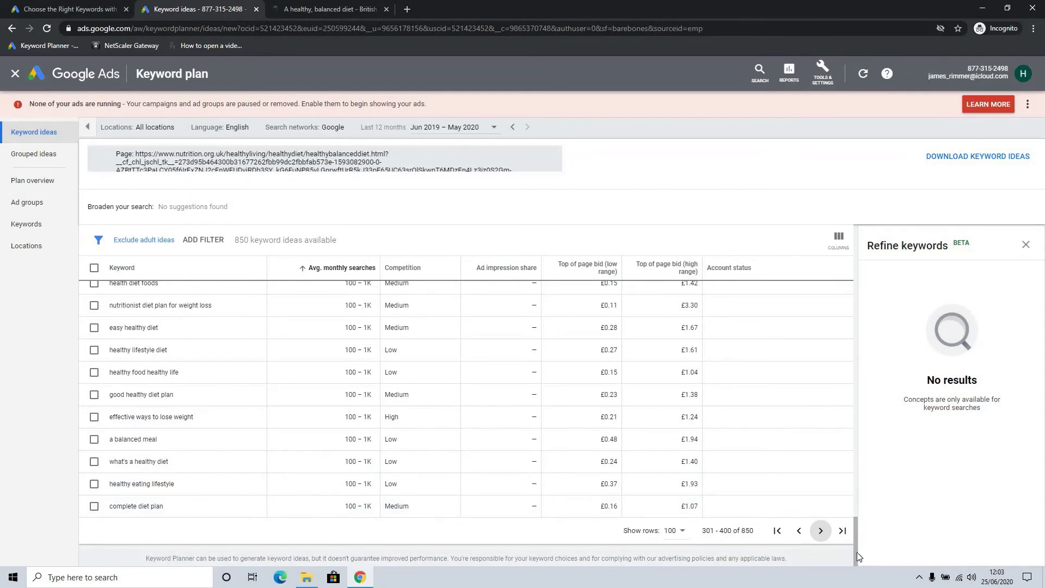
drag(857, 552, 849, 473)
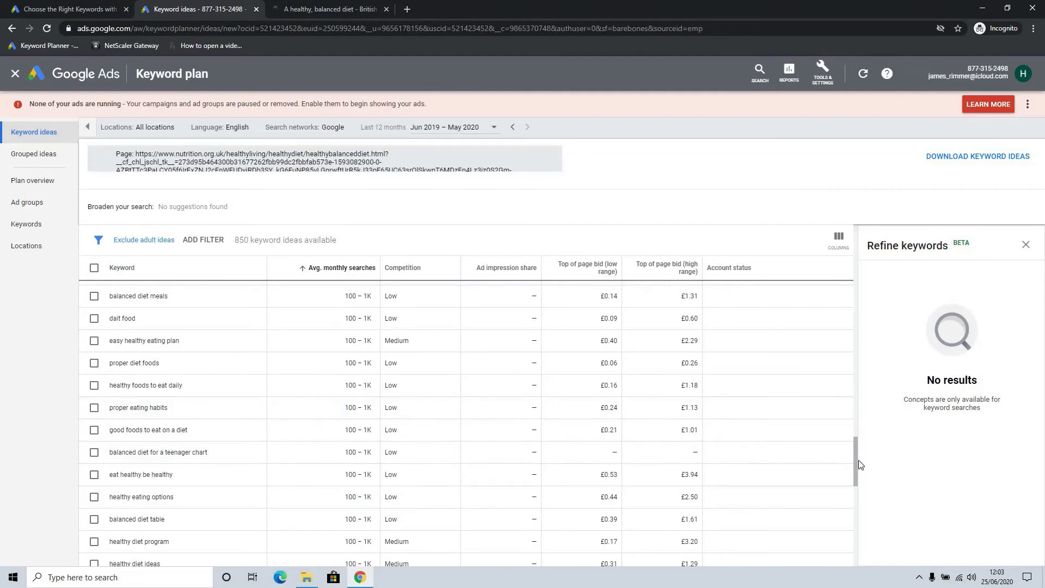
drag(858, 466, 848, 260)
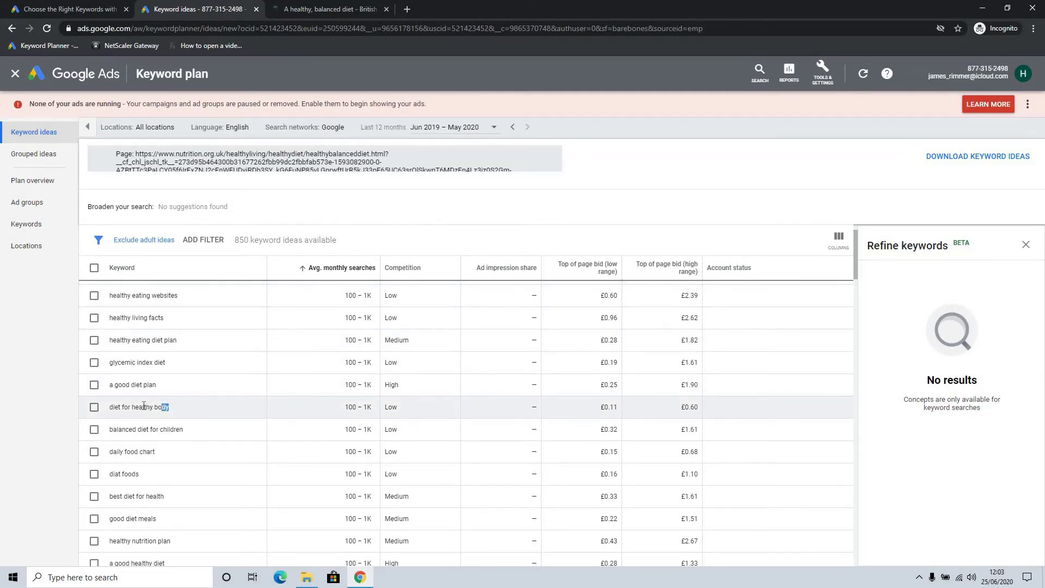
Take the keyword idea "diet for healthy body" and search Google for it in the British Nutrition Foundation page's tab.
drag(144, 405, 120, 405)
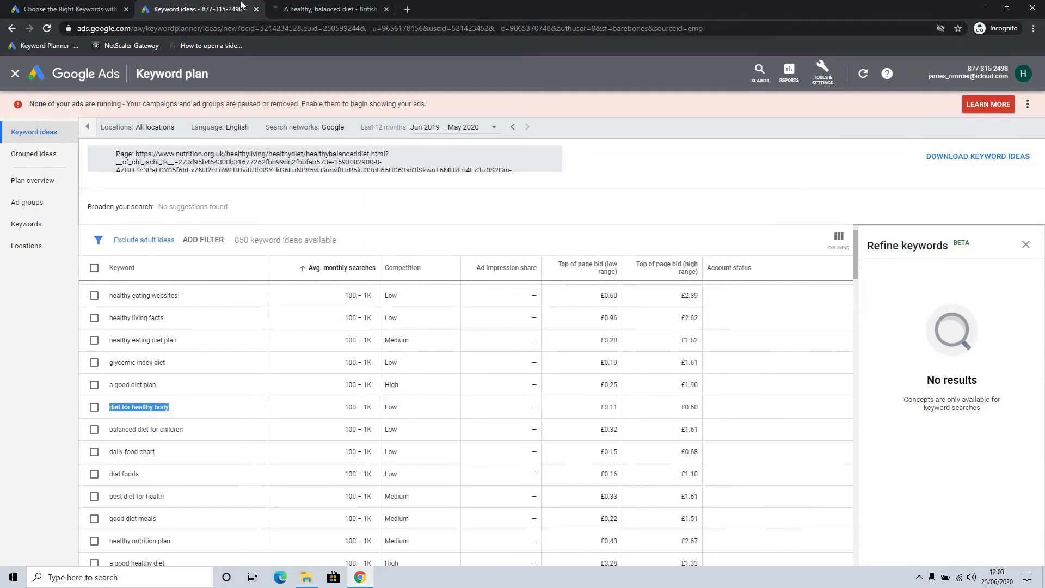
click(313, 9)
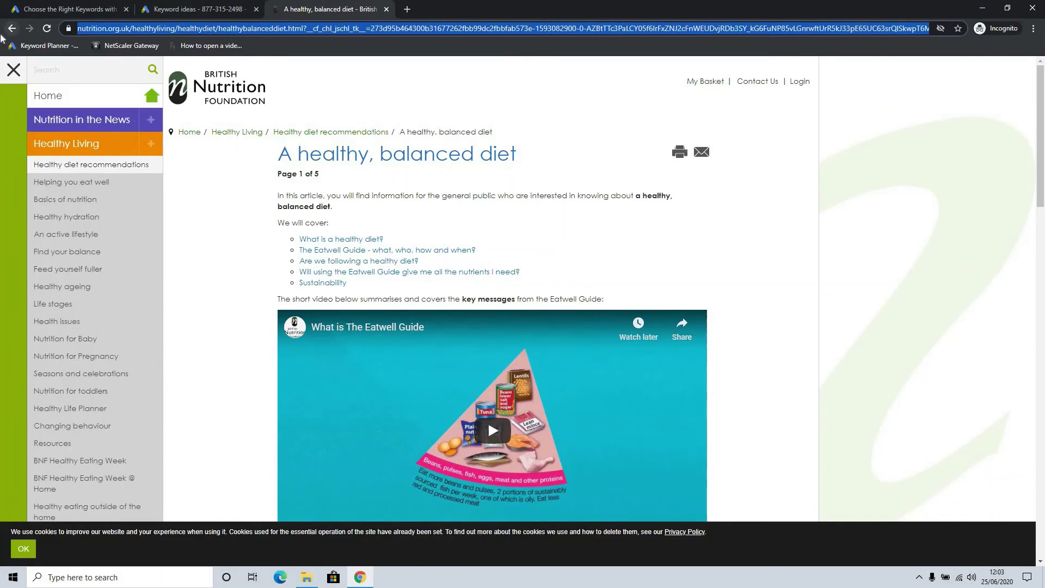
text(diet for healthy body)
key(Return)
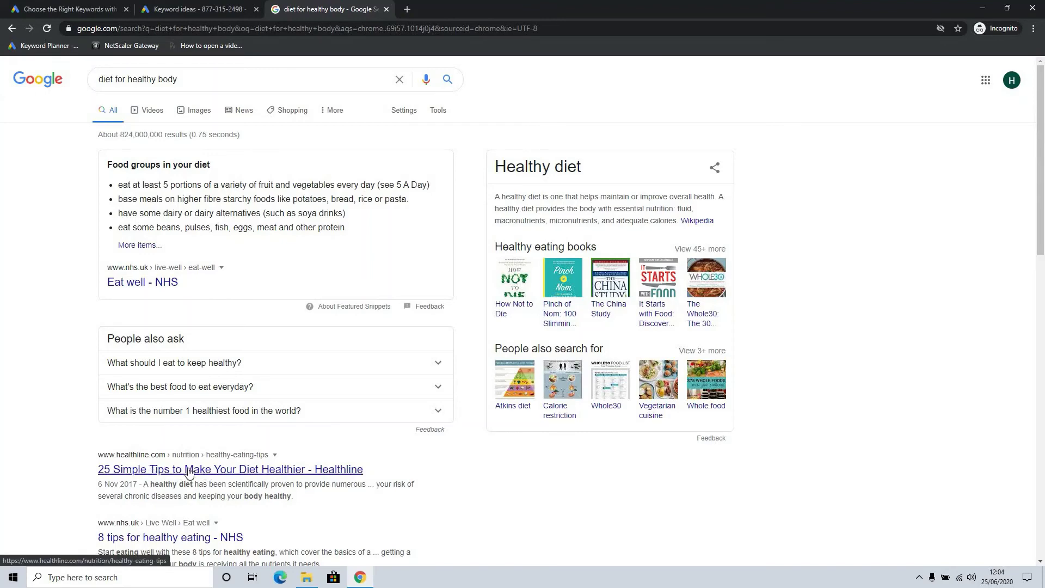
Examine the competing pages and related searches in the Google results for the phrase, and return to the keyword ideas.
drag(1044, 197, 1044, 315)
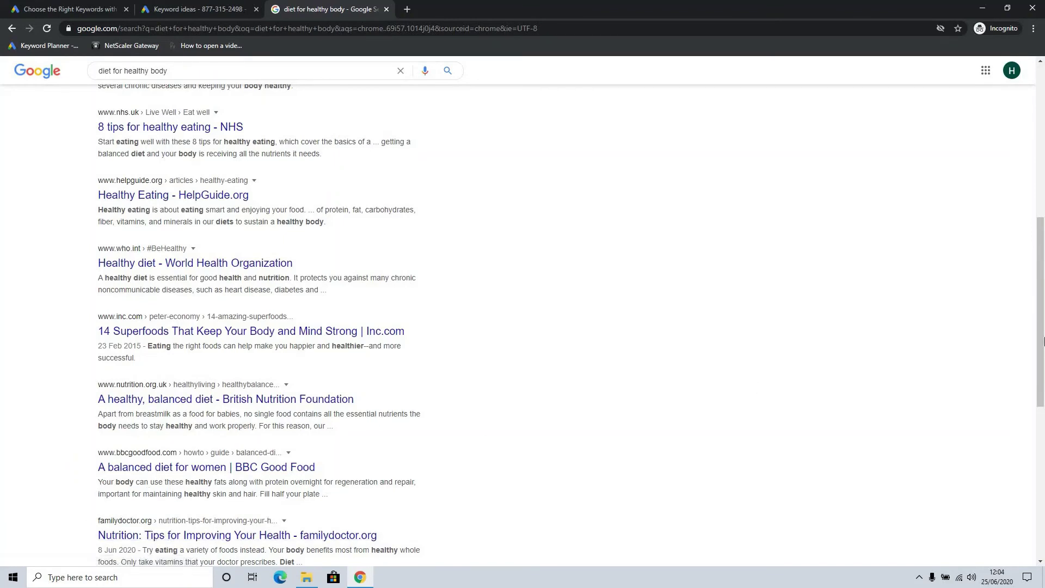
drag(1042, 386, 1044, 389)
scroll(1044, 389, down, 4)
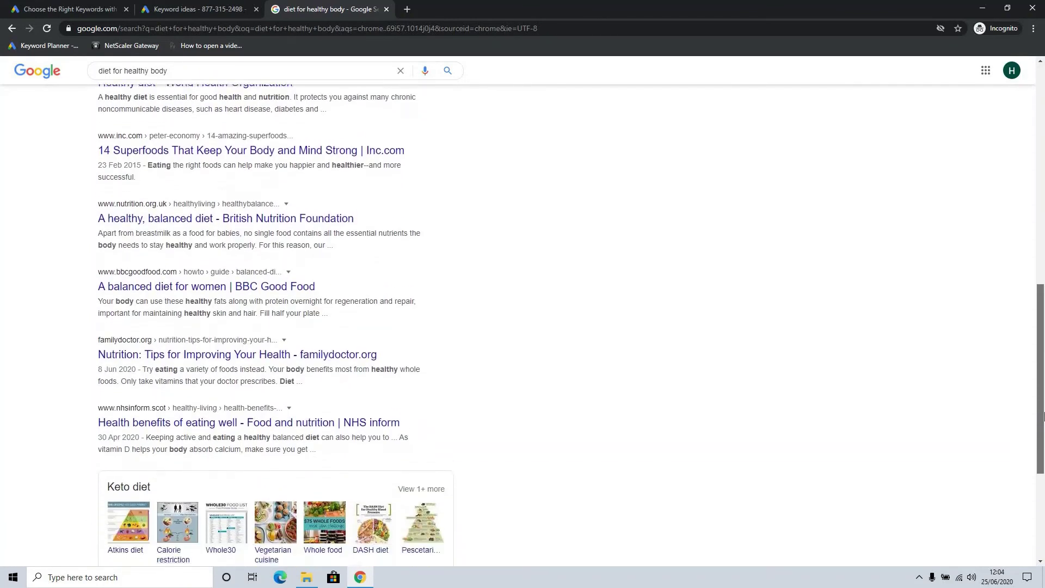
scroll(1043, 422, down, 2)
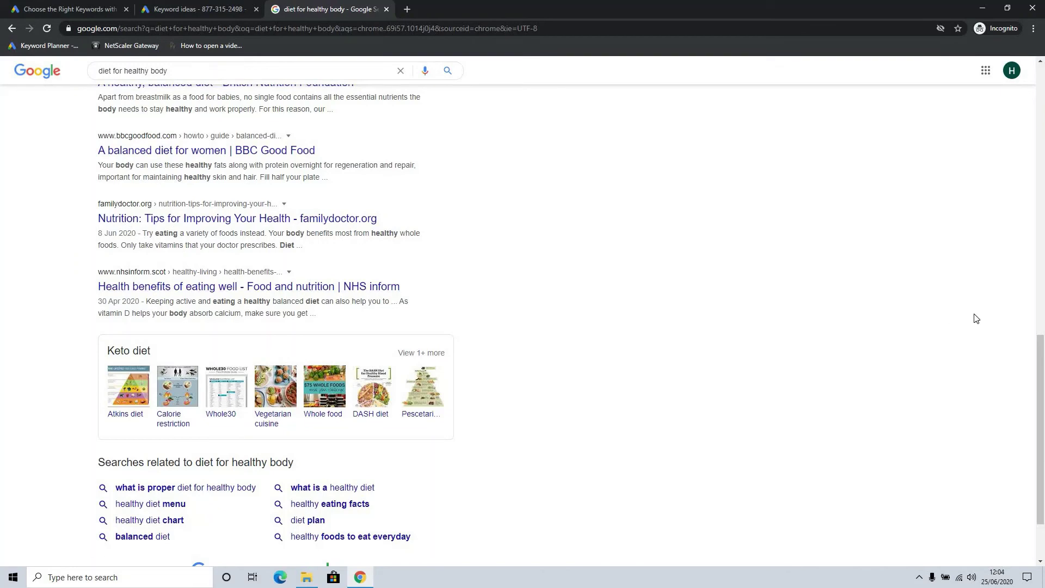
drag(1043, 404, 1009, 225)
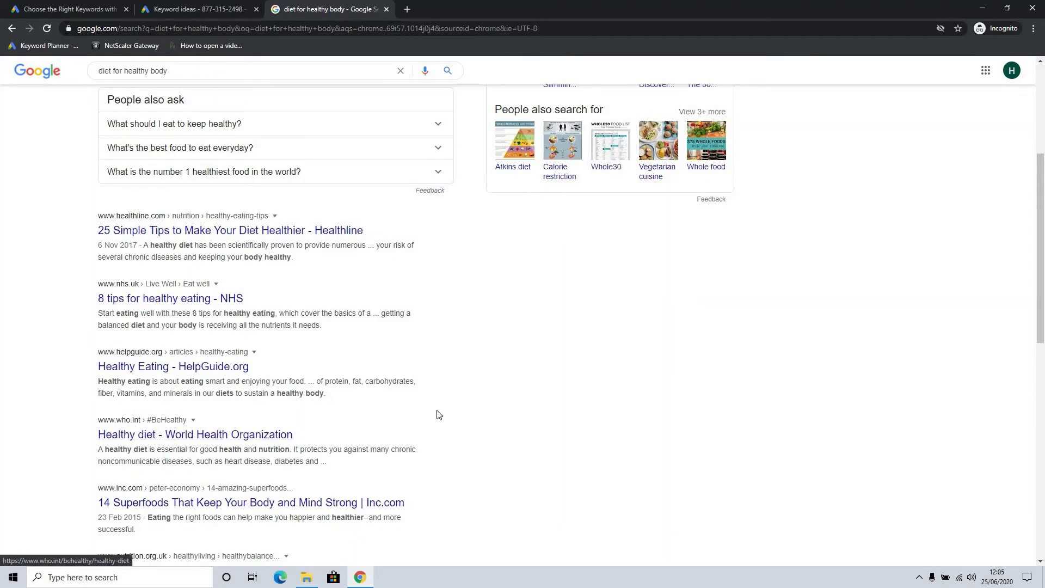
drag(1042, 307, 1042, 203)
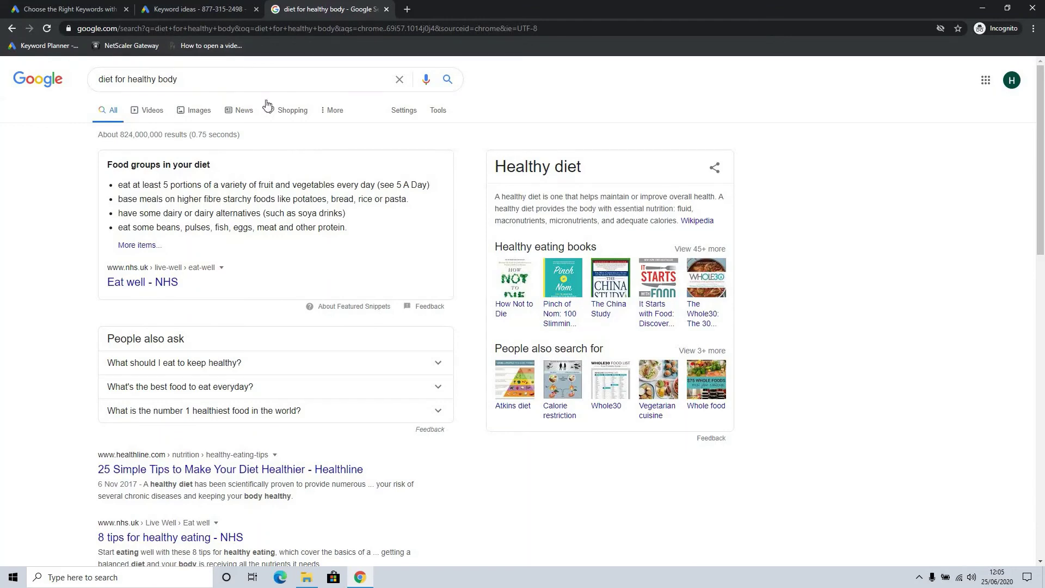
click(201, 8)
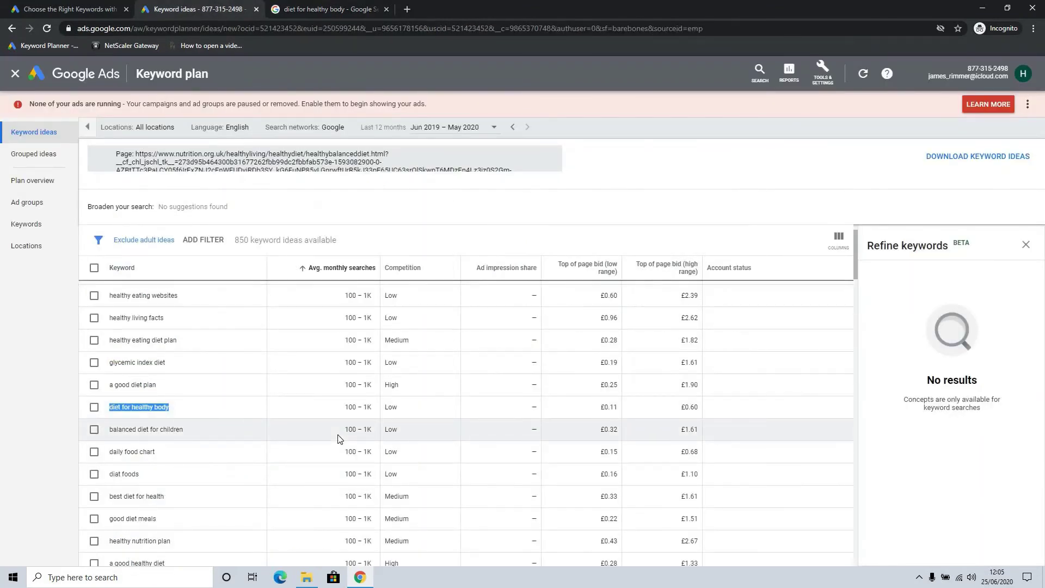